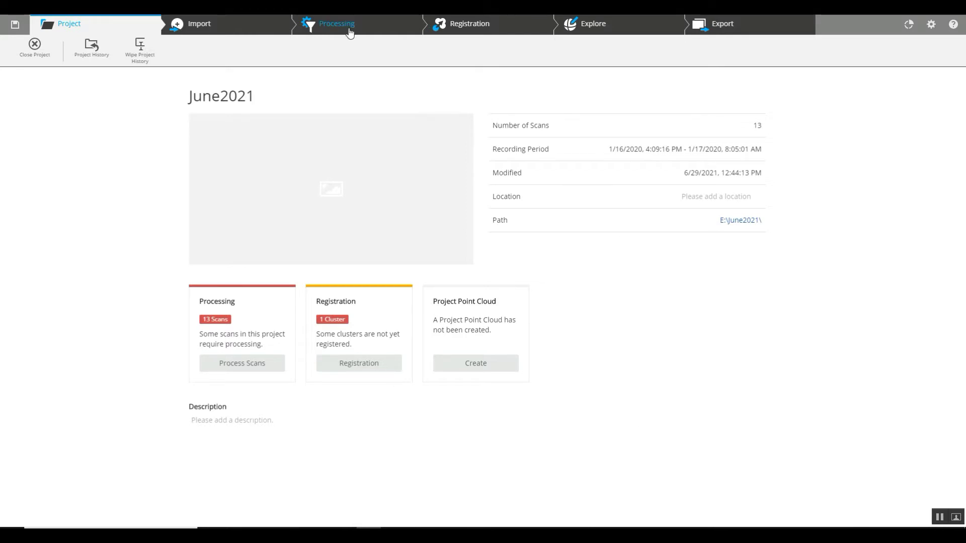
Step: Start automatic registration of the Scans cluster from the Registration dashboard
click(469, 28)
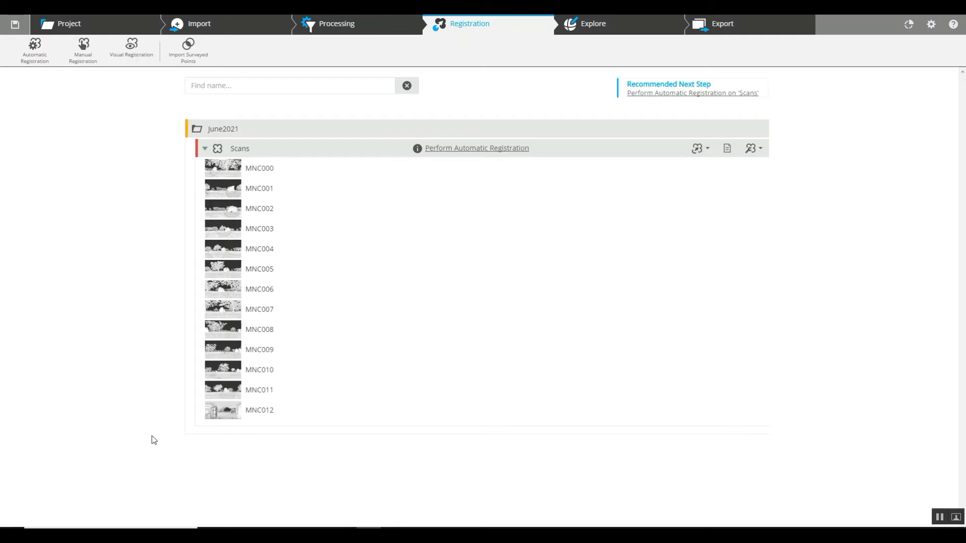
click(478, 150)
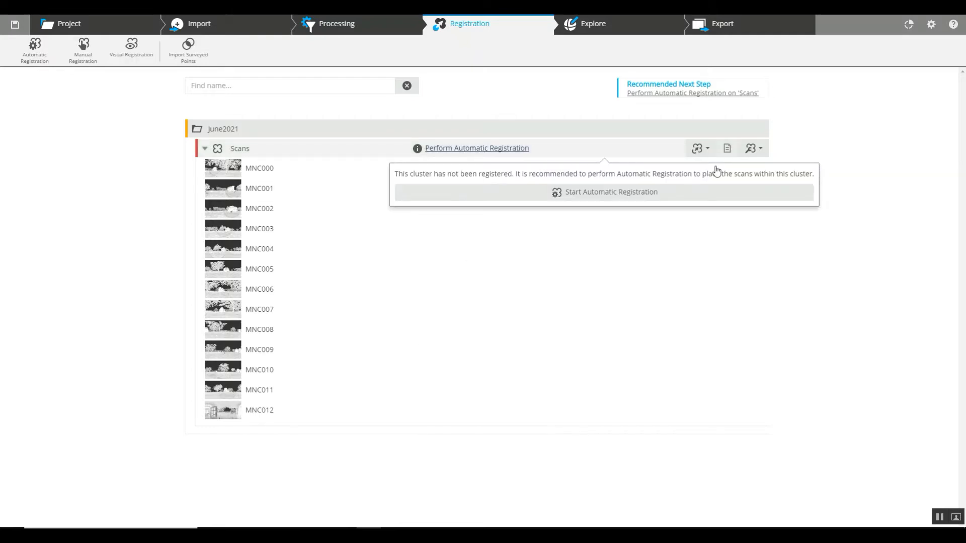
click(610, 192)
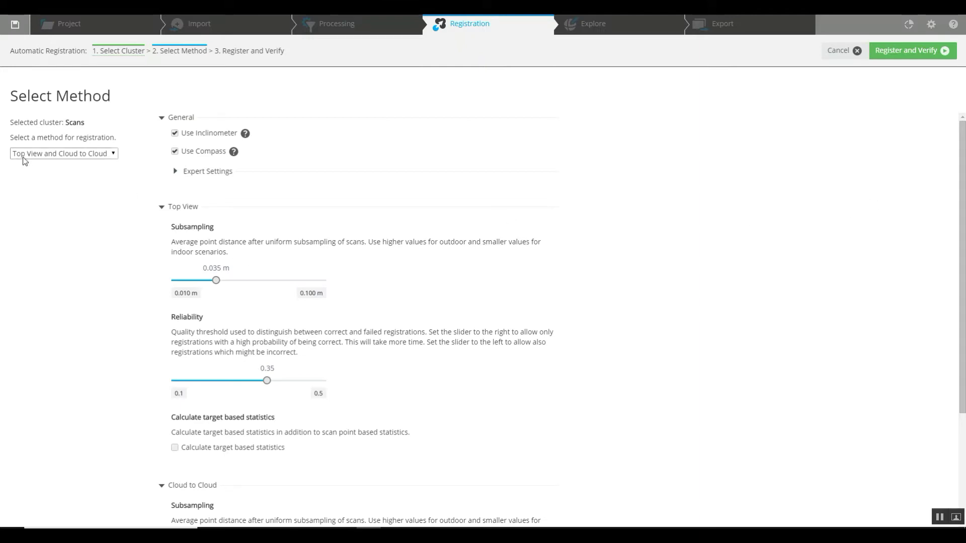
Step: Keep the Top View and Cloud to Cloud method and run Register and Verify
click(106, 157)
click(131, 120)
scroll(717, 217, down, 3)
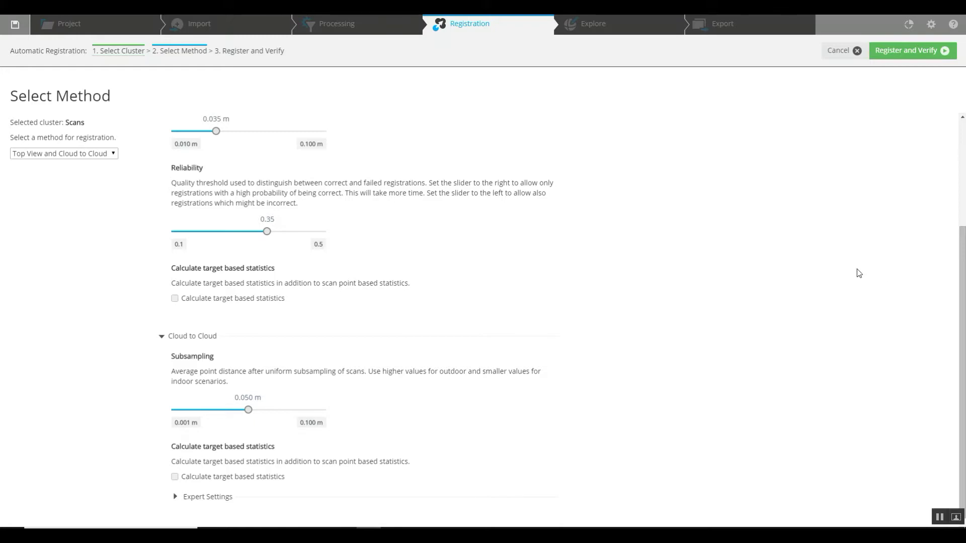
click(906, 50)
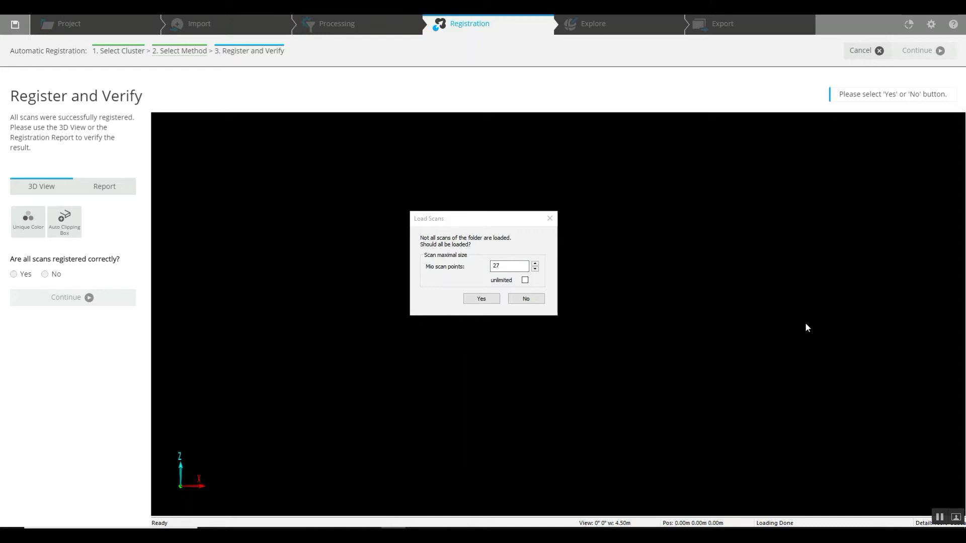
Step: Load all registered scans to check scan positions MNC000–MNC012
click(481, 298)
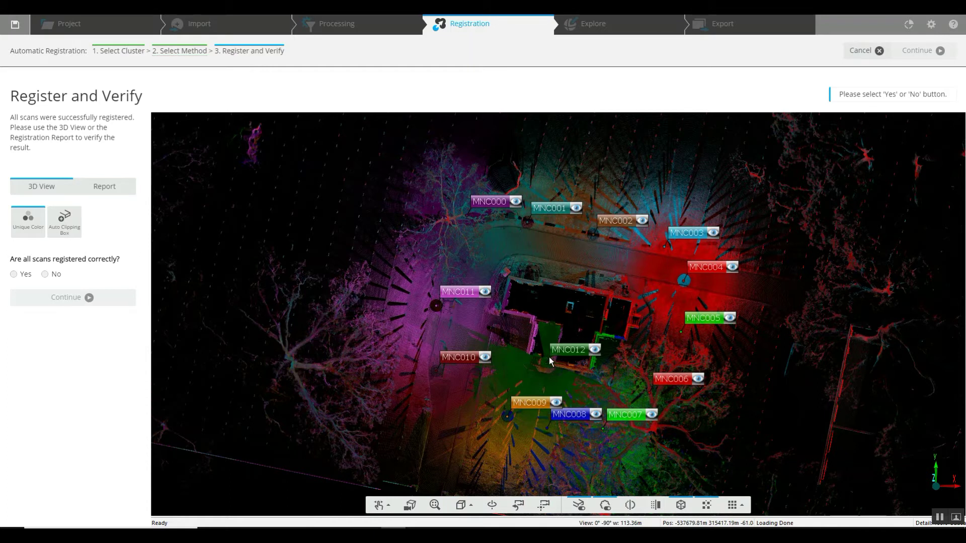
scroll(548, 357, down, 1)
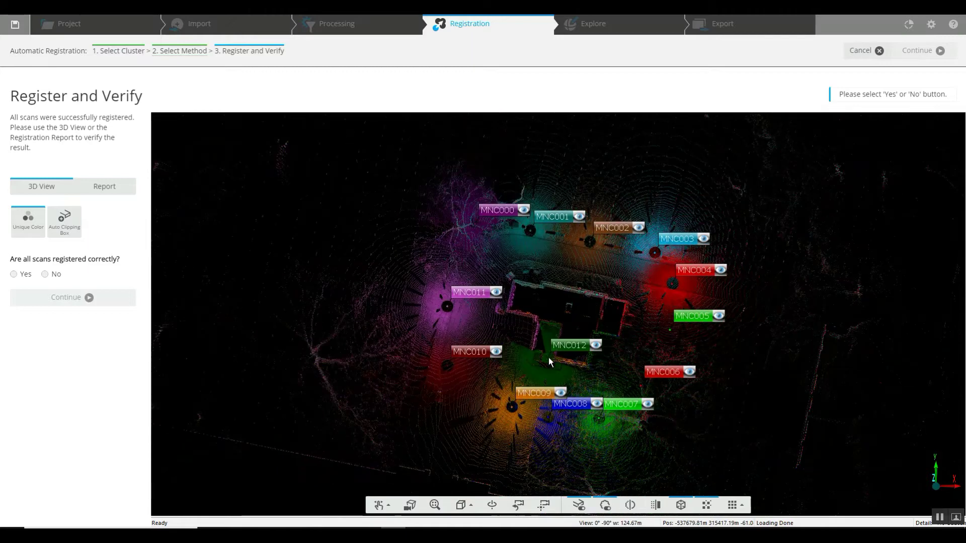
scroll(549, 357, up, 6)
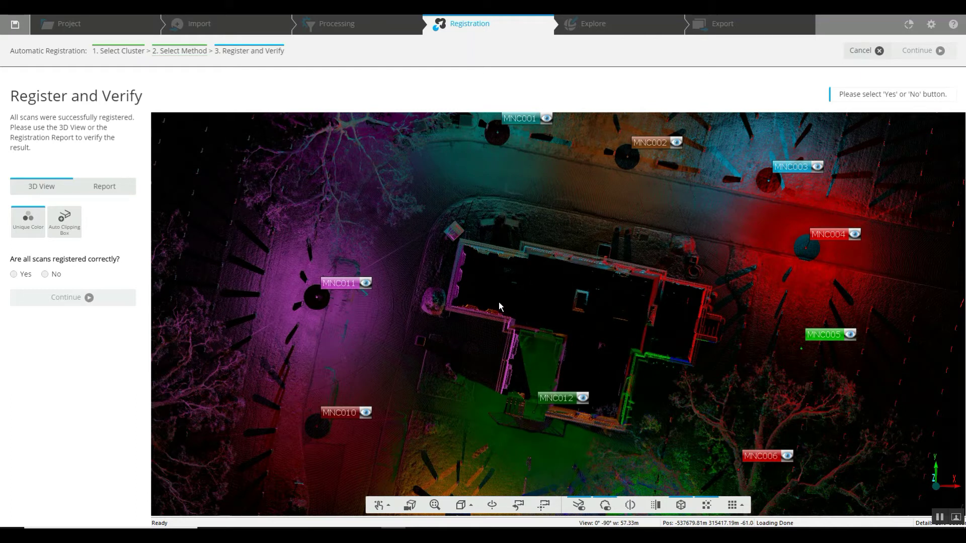
scroll(486, 301, down, 2)
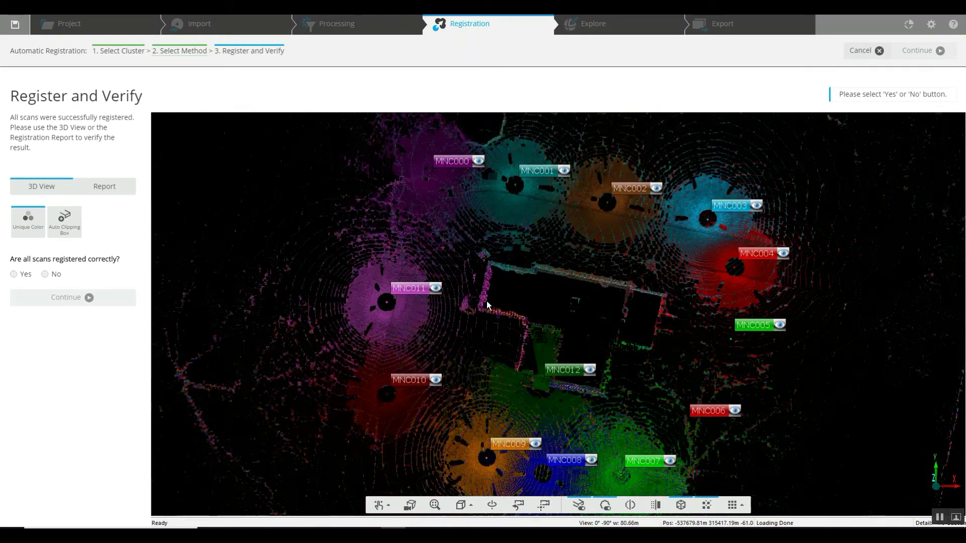
scroll(579, 310, down, 1)
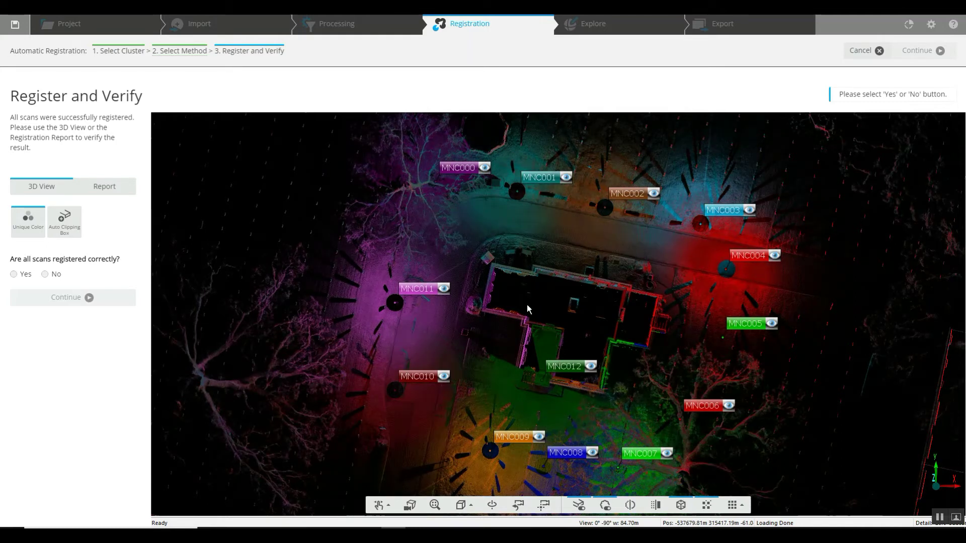
Step: Answer Yes that all scans are registered correctly and continue
click(13, 274)
click(67, 300)
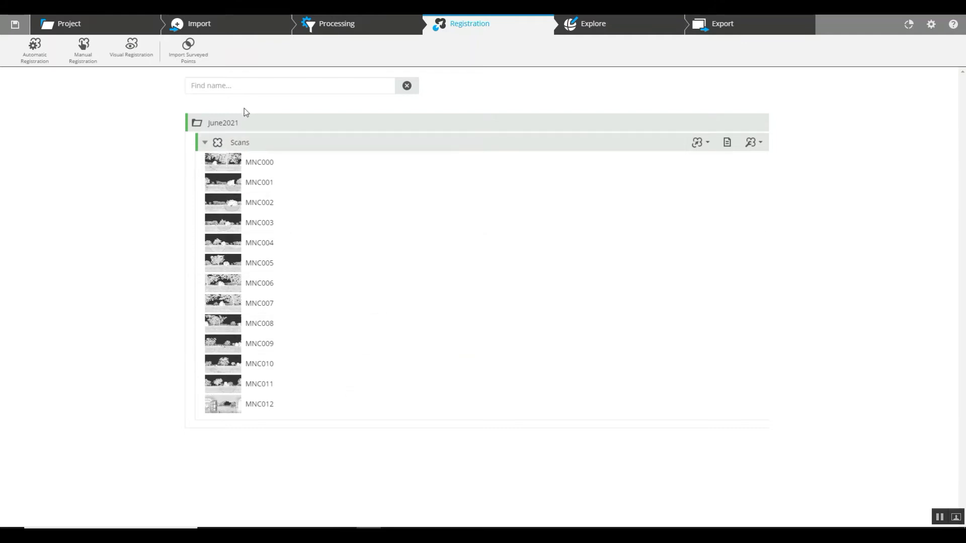
Step: In Explore, close the June2021 tab and load all scans in the Scans folder
click(611, 31)
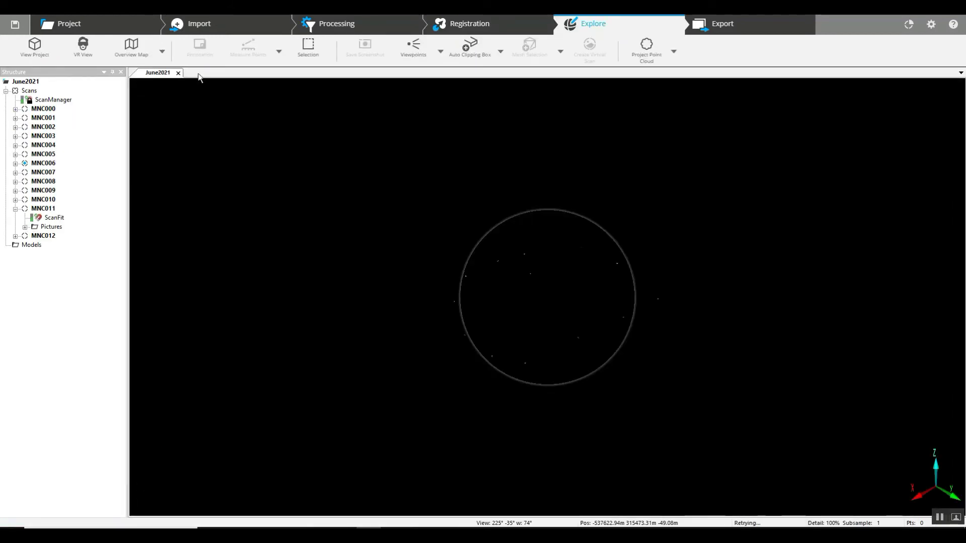
click(178, 73)
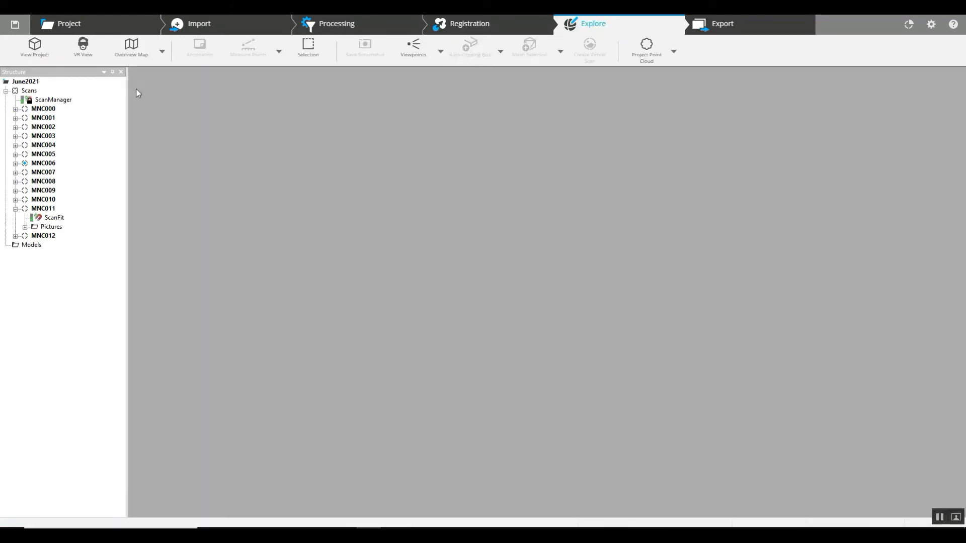
right_click(27, 94)
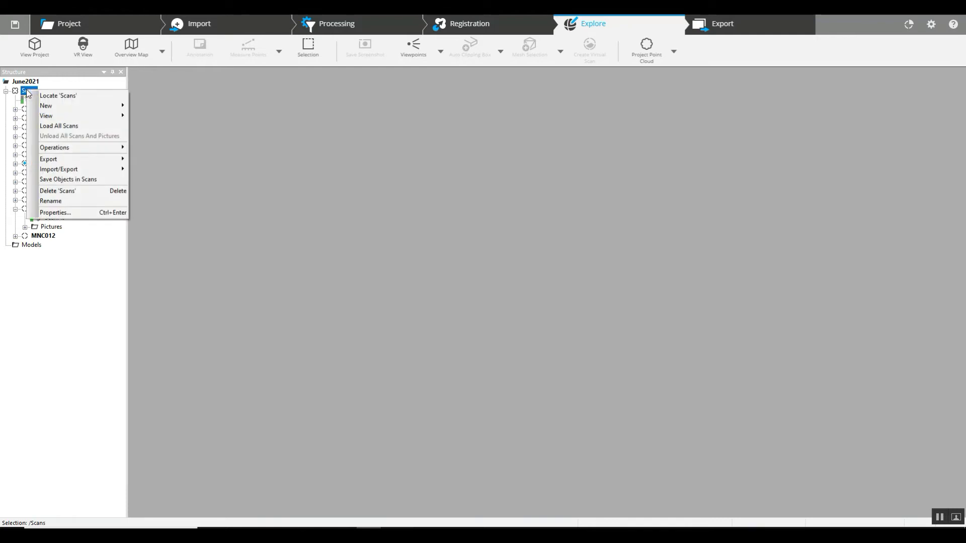
mouse_move(46, 118)
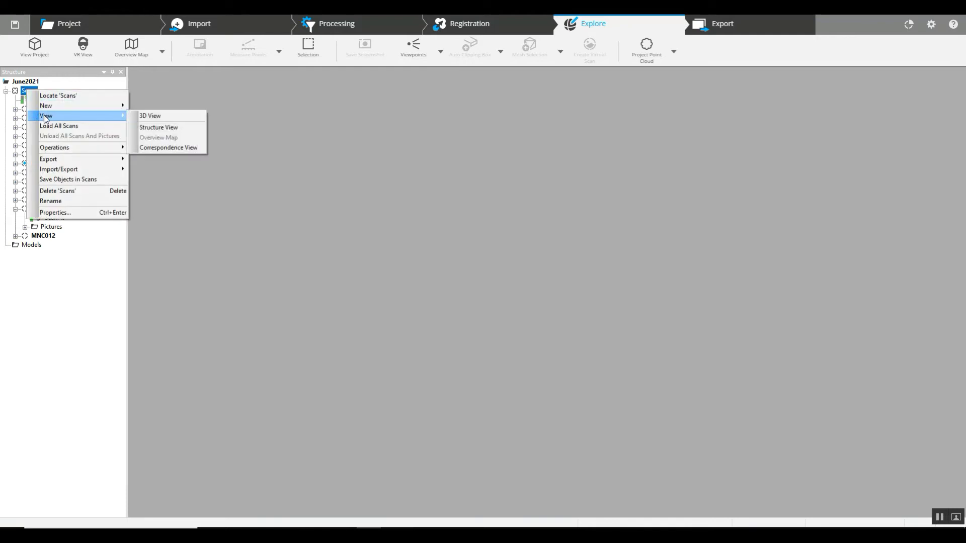
click(58, 126)
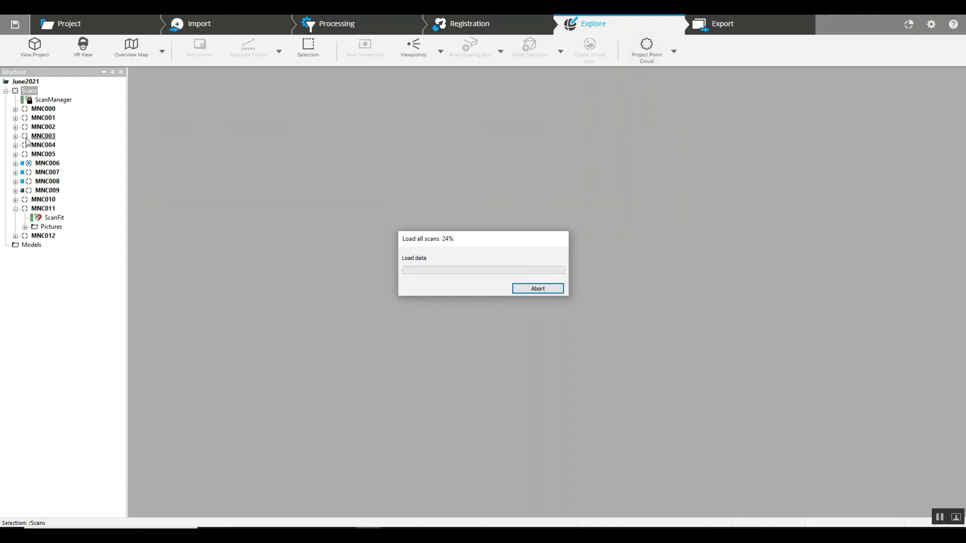
right_click(32, 93)
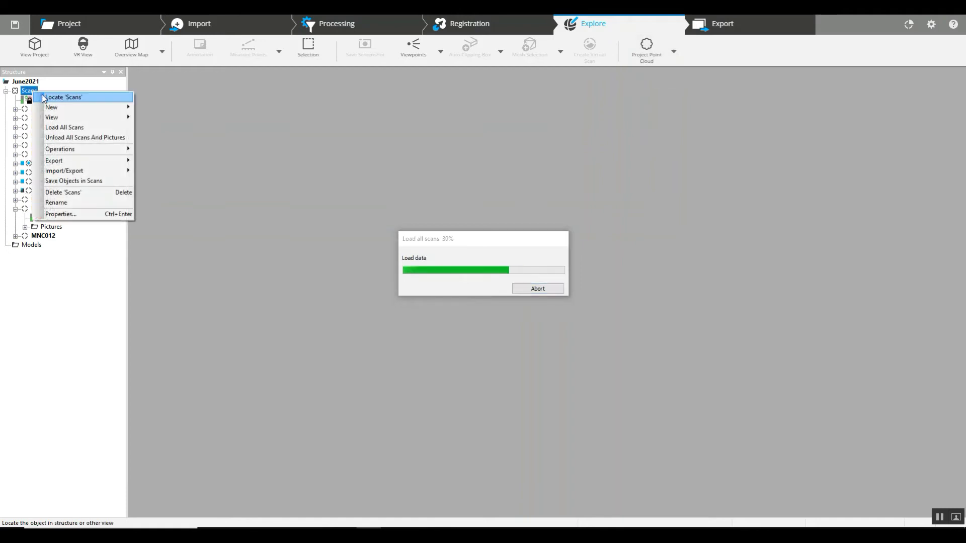
mouse_move(55, 120)
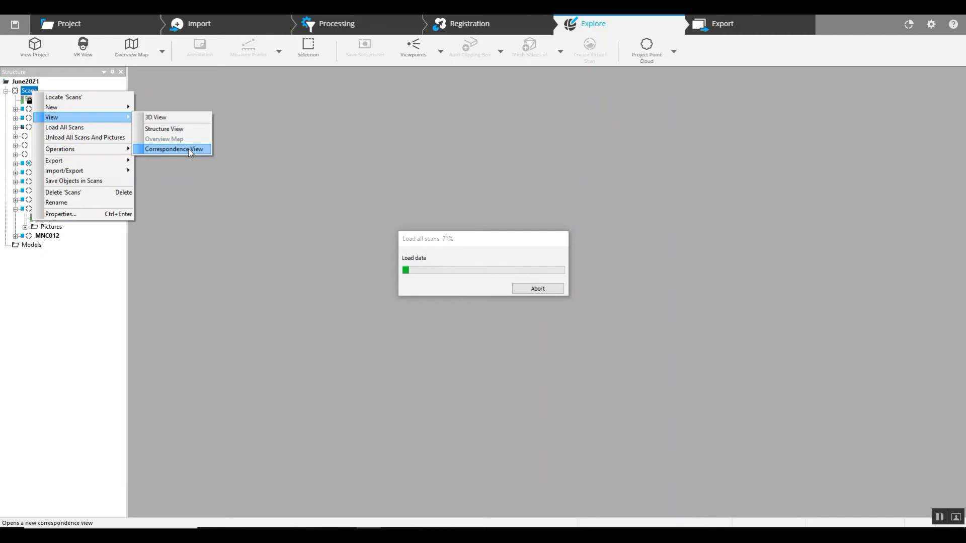
Step: Open a Correspondence View of the Scans folder, loading all scans, and zoom in
click(190, 151)
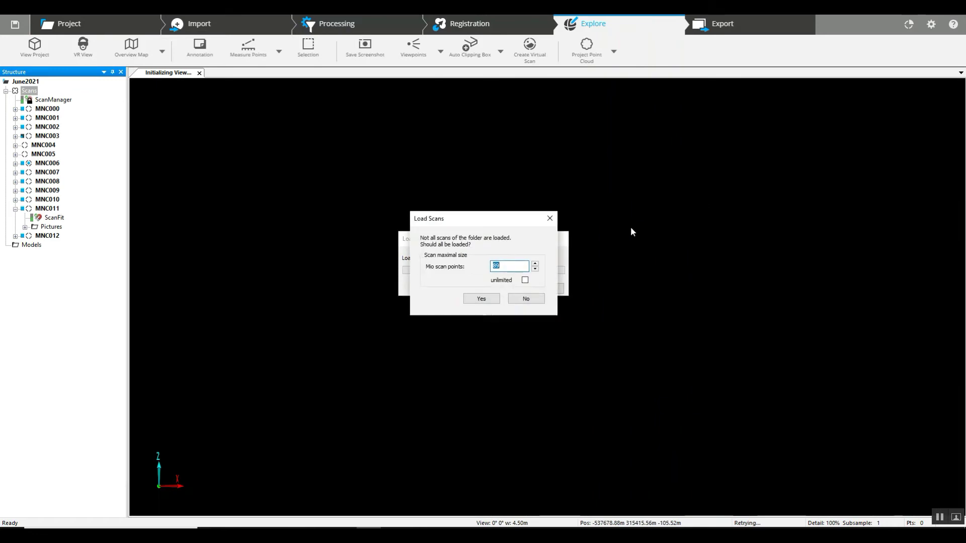
click(486, 298)
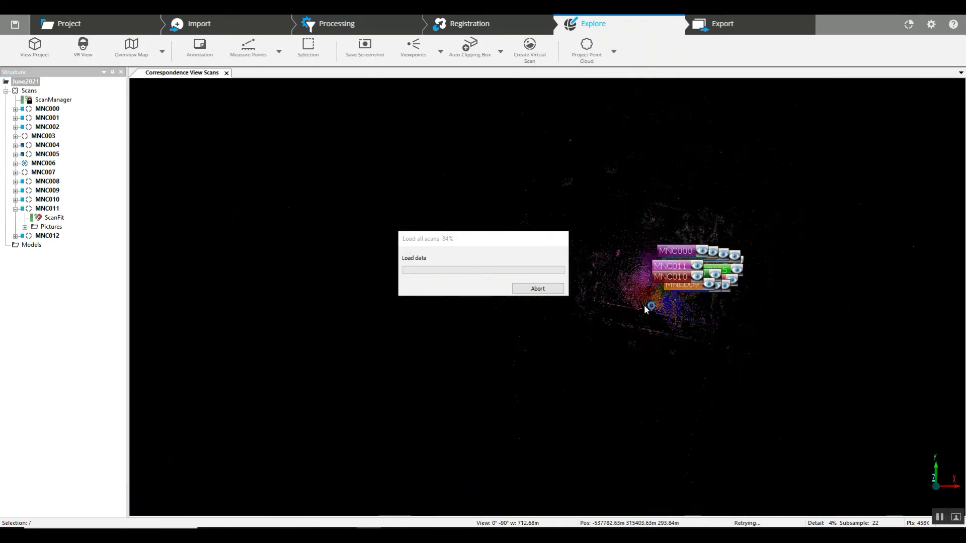
scroll(657, 289, up, 2)
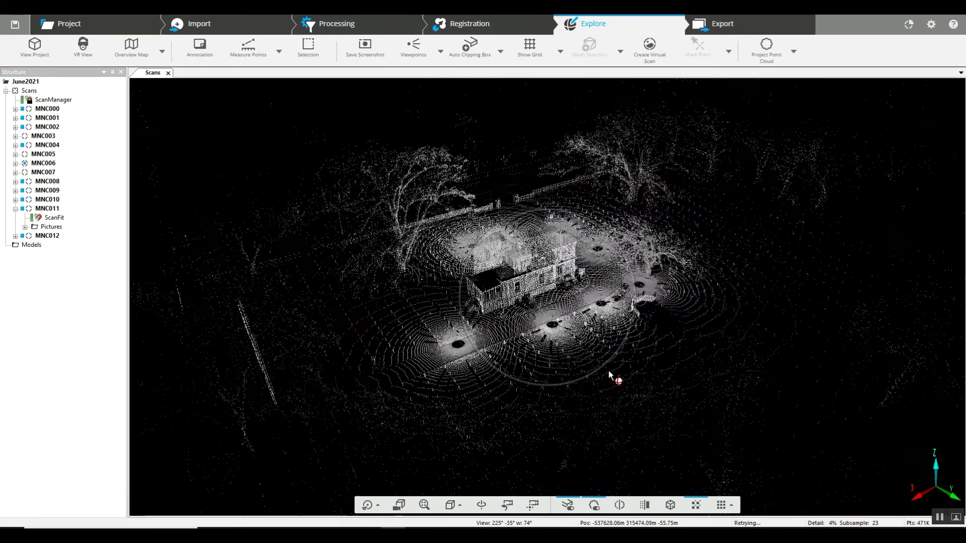
scroll(549, 322, up, 3)
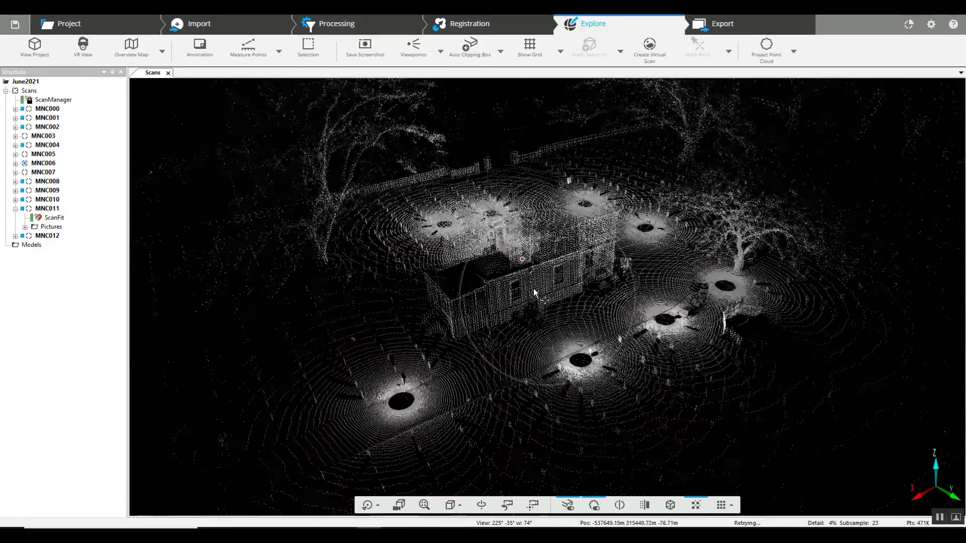
scroll(592, 343, up, 3)
Step: Orbit the combined point cloud from a near-ground view to an elevated view of the house
drag(715, 369, 608, 388)
scroll(608, 388, up, 5)
drag(596, 391, 430, 300)
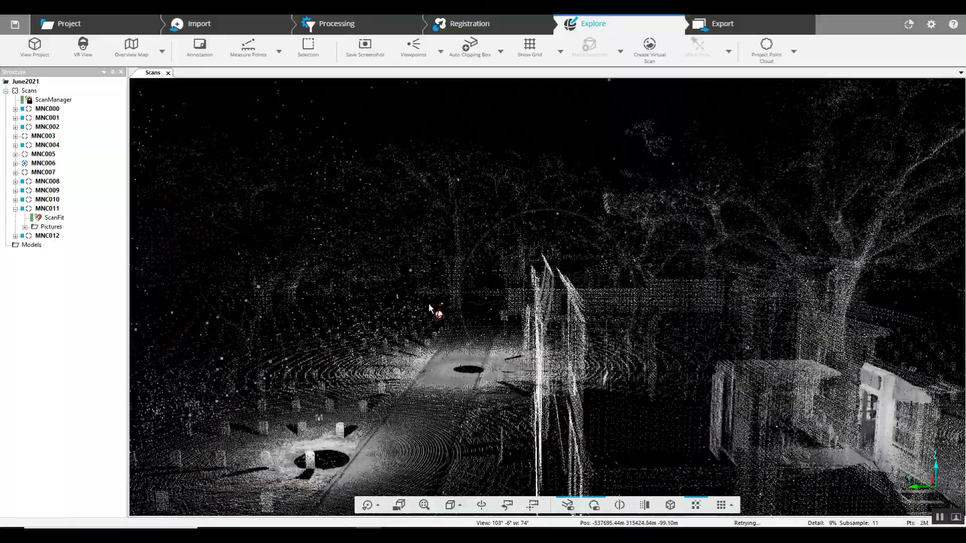
drag(421, 347, 666, 427)
scroll(665, 429, down, 5)
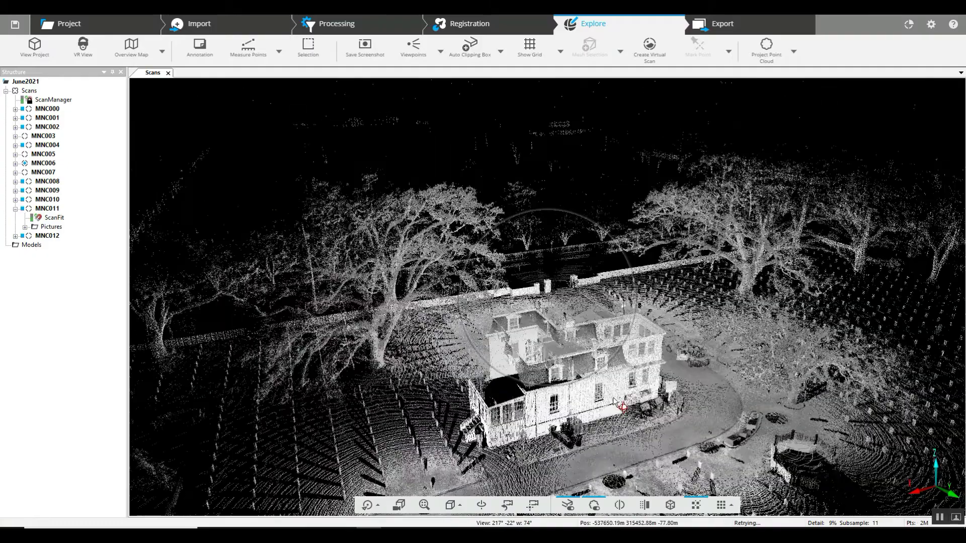
drag(615, 400, 469, 398)
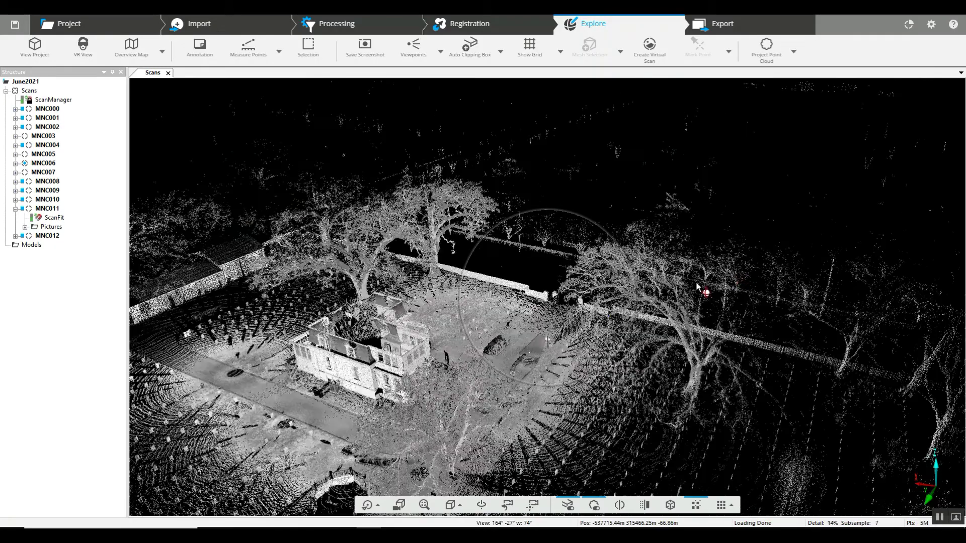
right_drag(399, 370, 601, 325)
scroll(601, 325, up, 2)
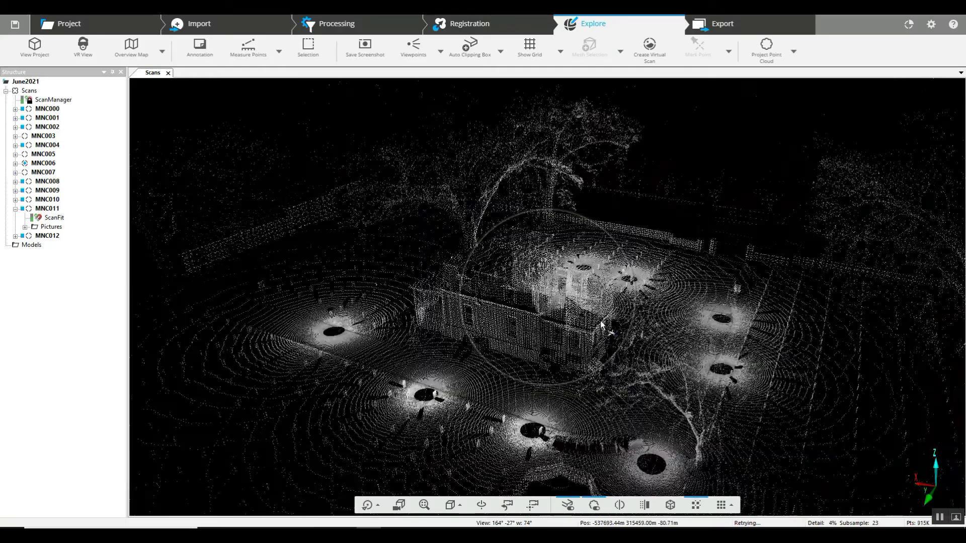
scroll(620, 316, up, 1)
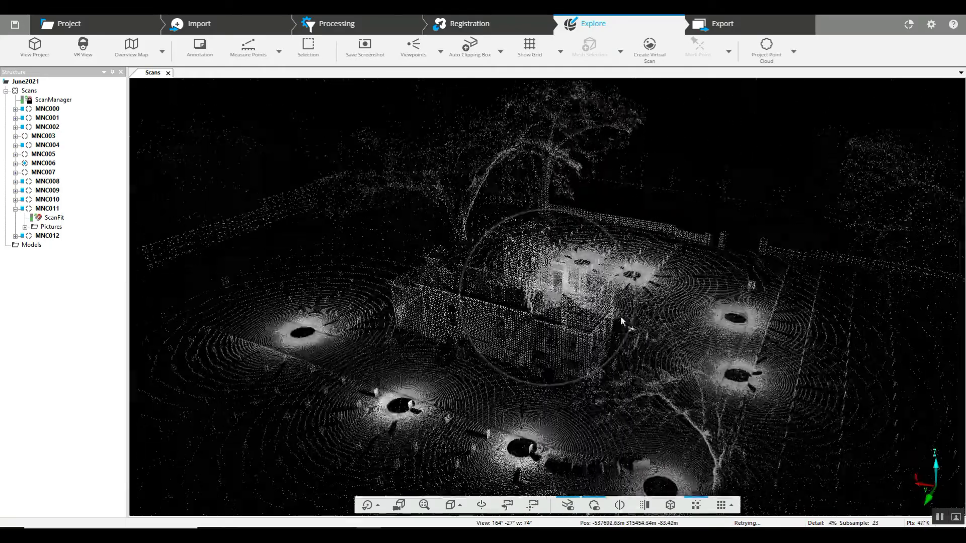